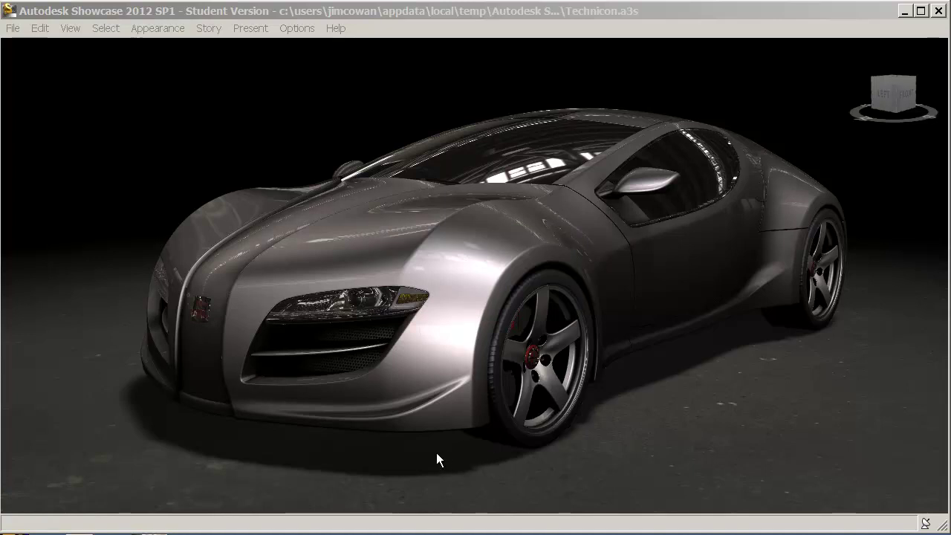
Orbit around to the car's other front corner and display its behaviors, triggers and alternative lineups
mouse_move(424, 449)
left_mouse_down()
mouse_move(526, 451)
mouse_move(673, 421)
mouse_move(811, 410)
left_mouse_up()
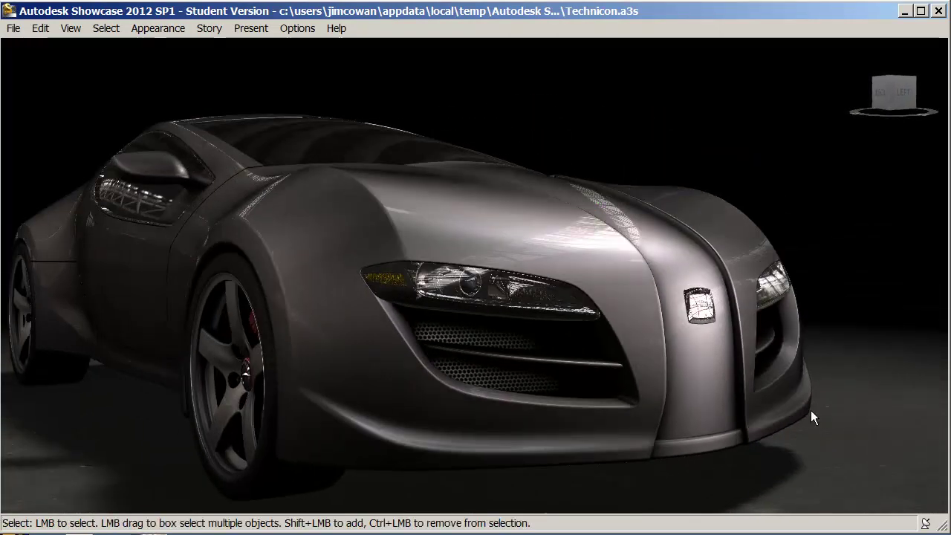
scroll(811, 411, "down", 2)
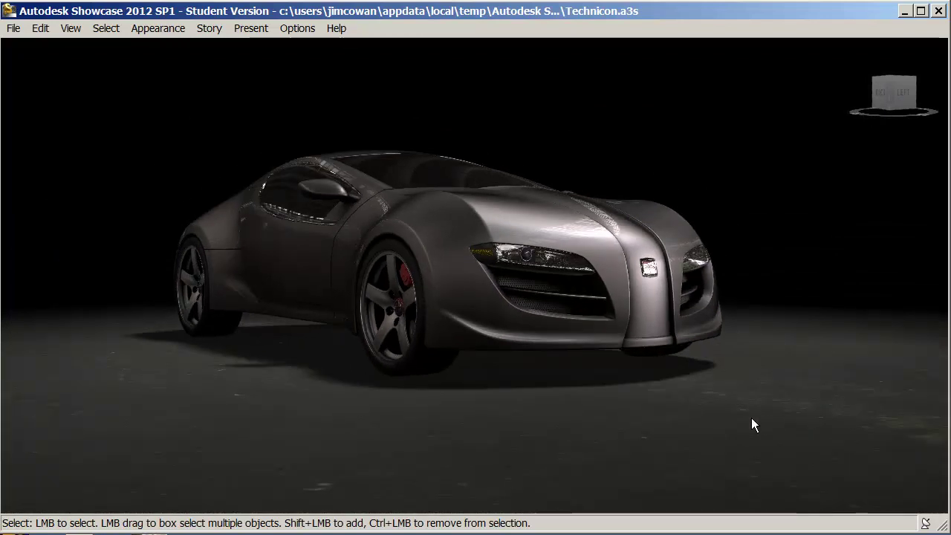
key("b")
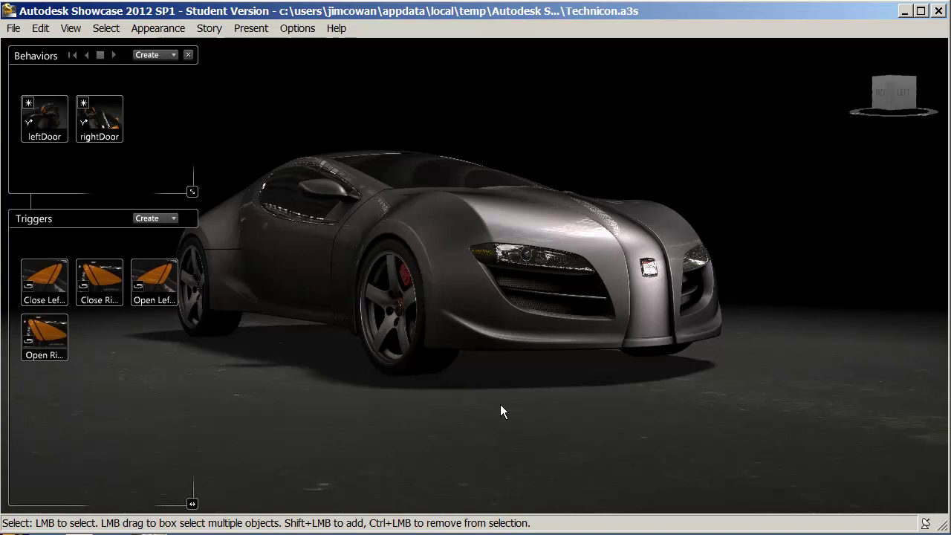
key("a")
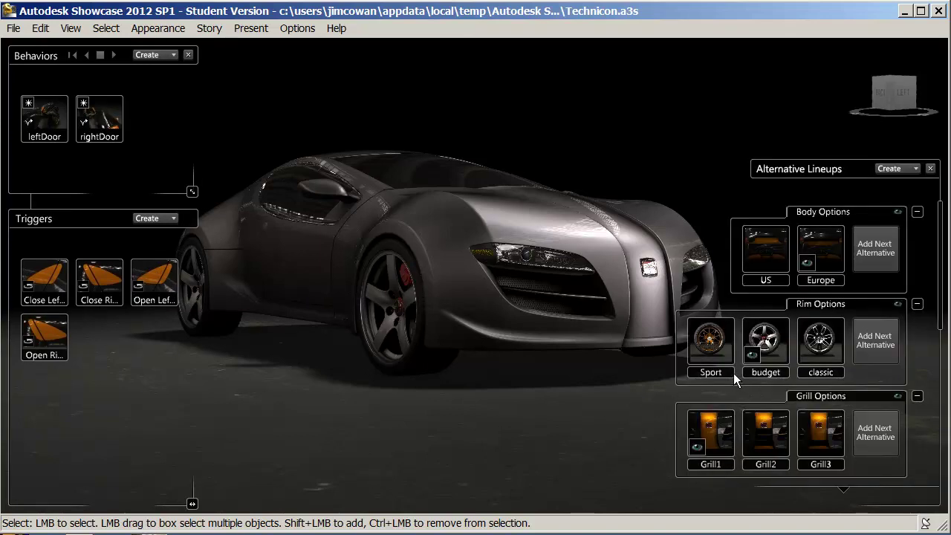
Switch the car to the Sport rims and the Eco body color
left_click(711, 341)
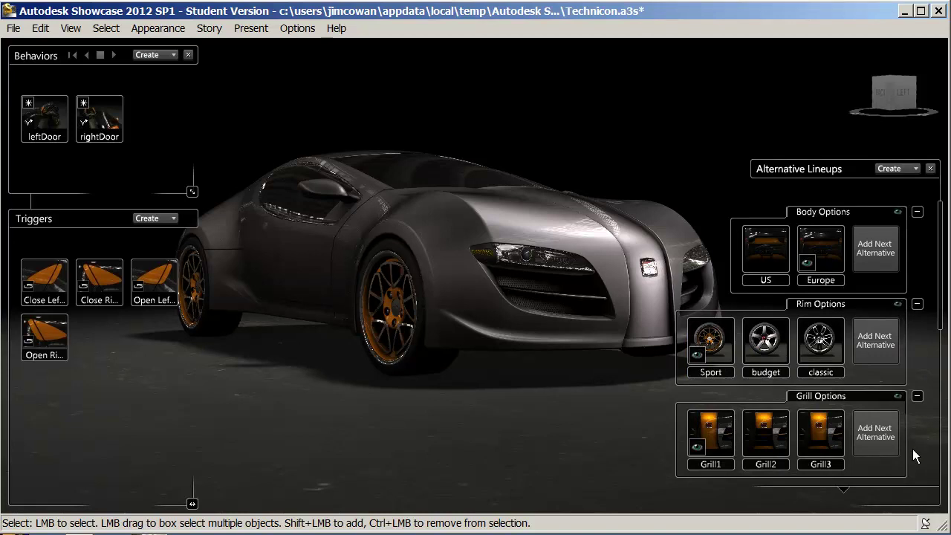
scroll(850, 495, "down", 5)
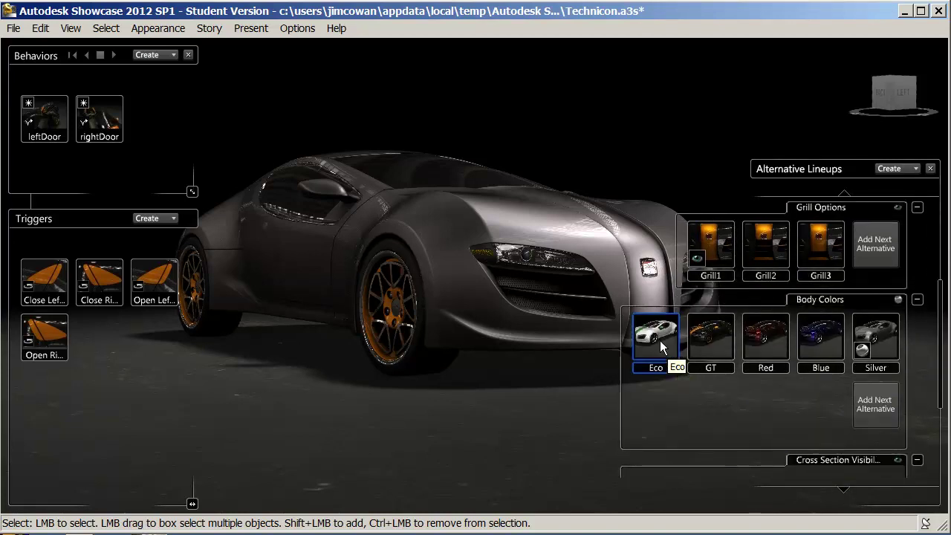
left_click(660, 340)
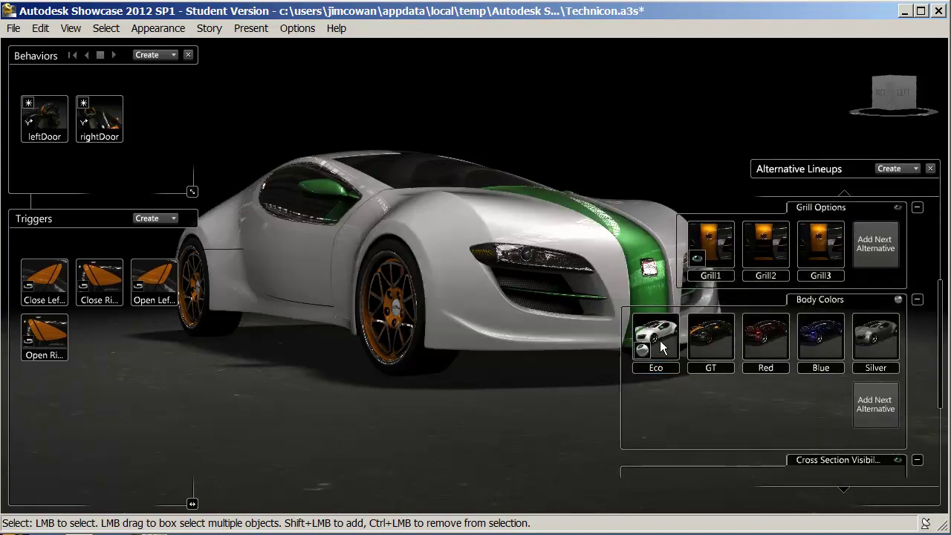
Execute the triggers that open the car's left door and right door
right_click(151, 292)
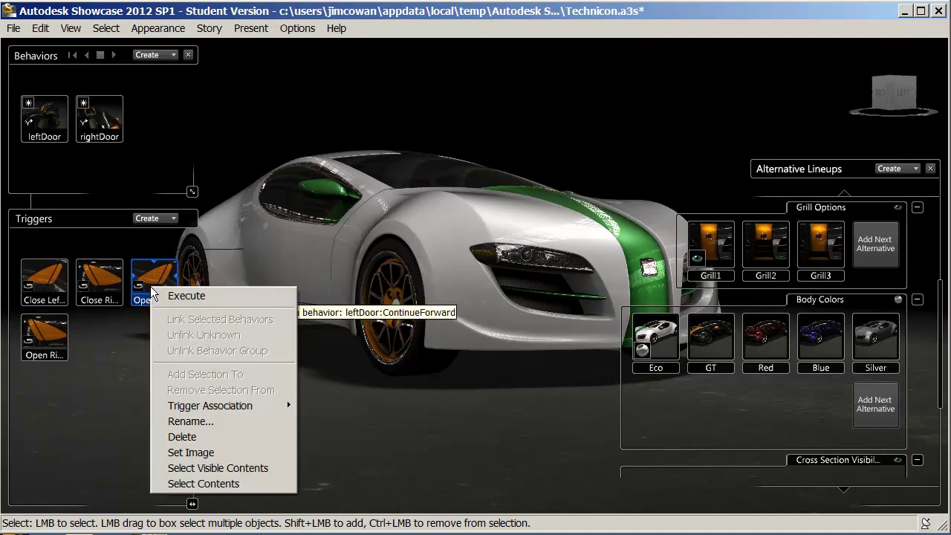
left_click(195, 297)
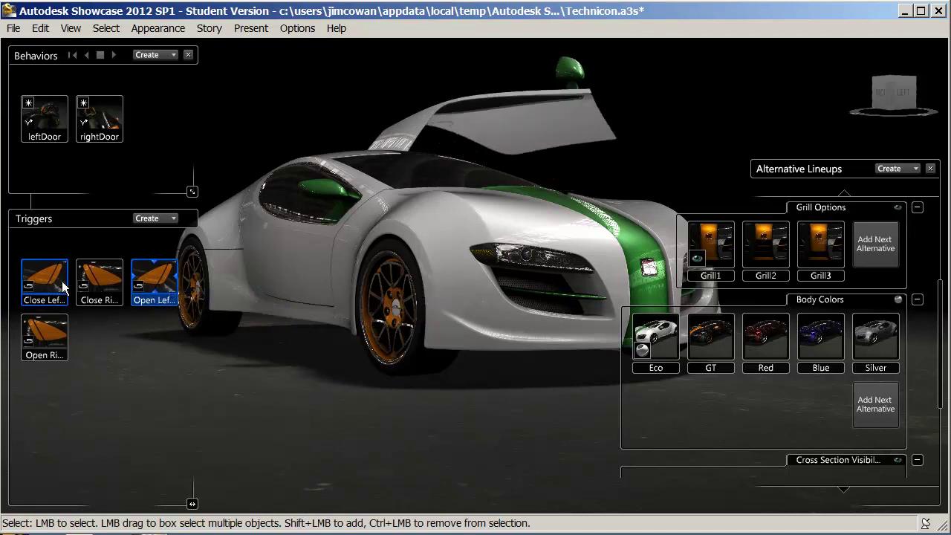
right_click(49, 331)
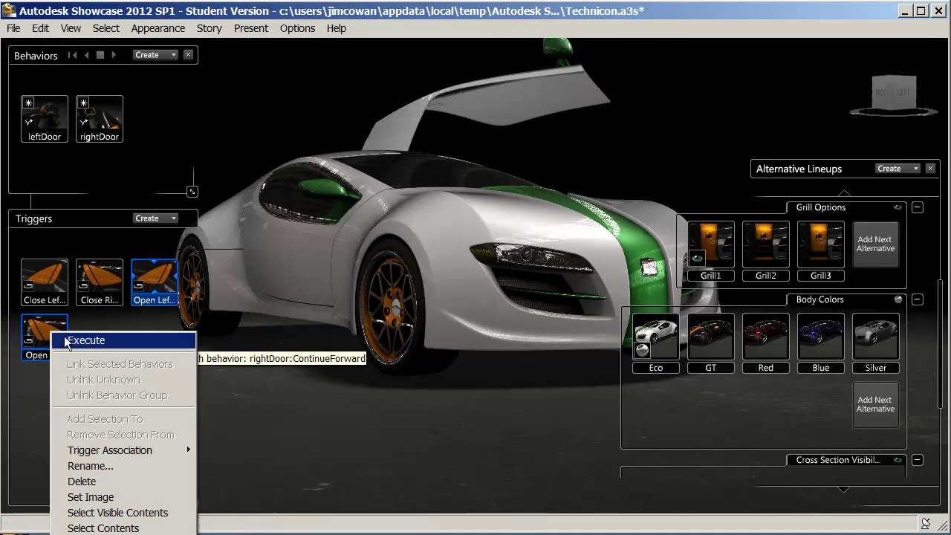
left_click(86, 343)
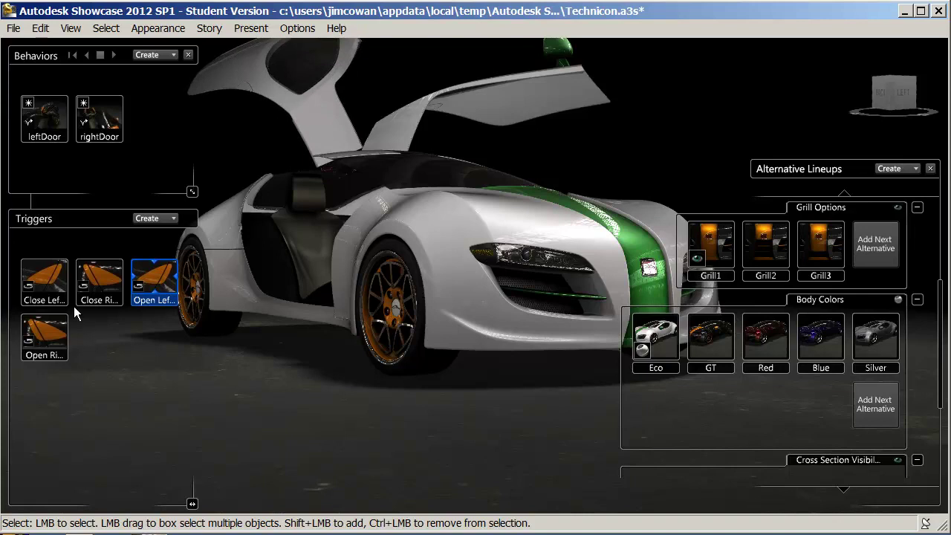
Execute the triggers that close the car's right door and left door
right_click(87, 288)
left_click(108, 298)
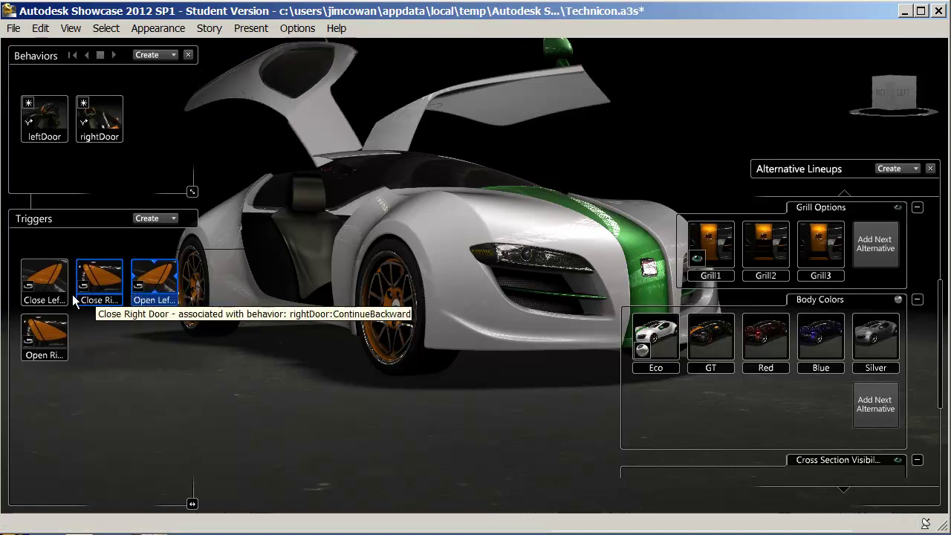
right_click(51, 282)
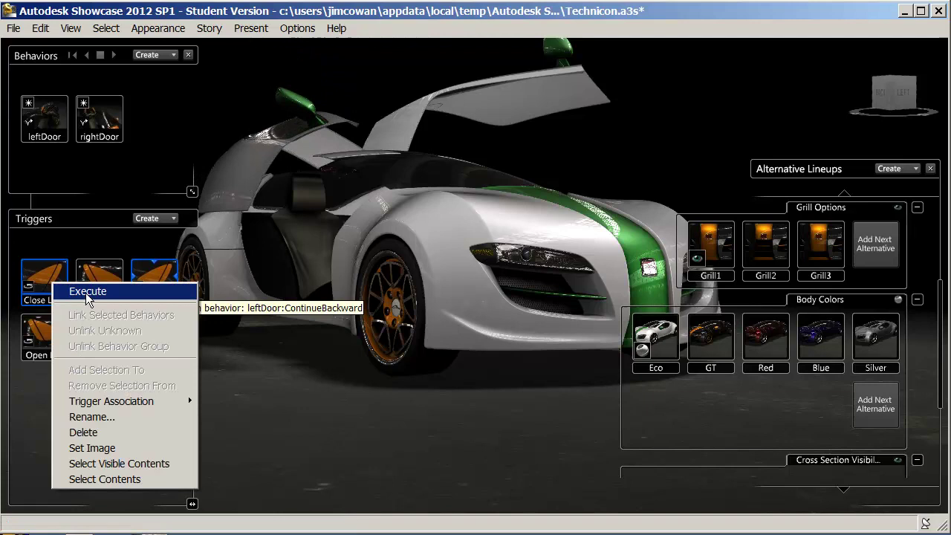
left_click(79, 292)
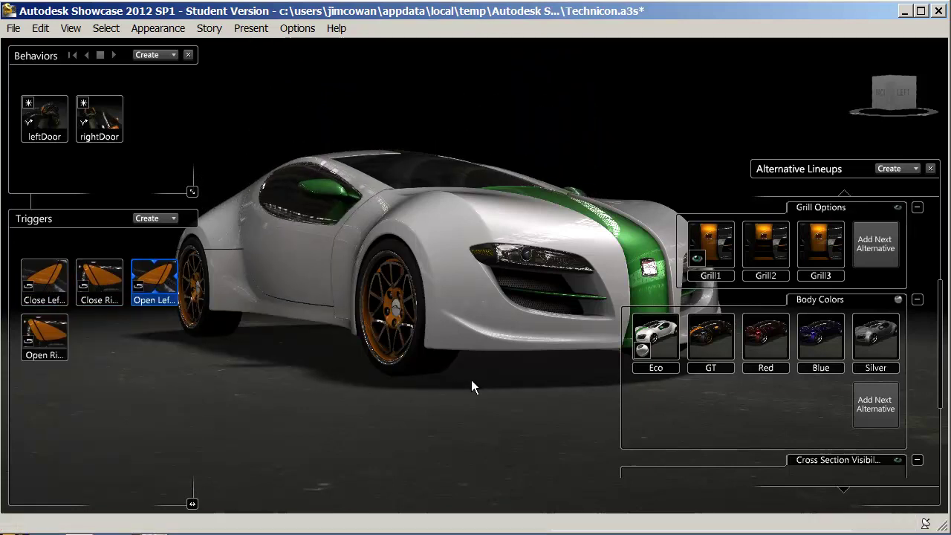
Cycle the car's body color through Blue, GT and Red, ending on Silver
left_click_drag(465, 389, 130, 441, "alt")
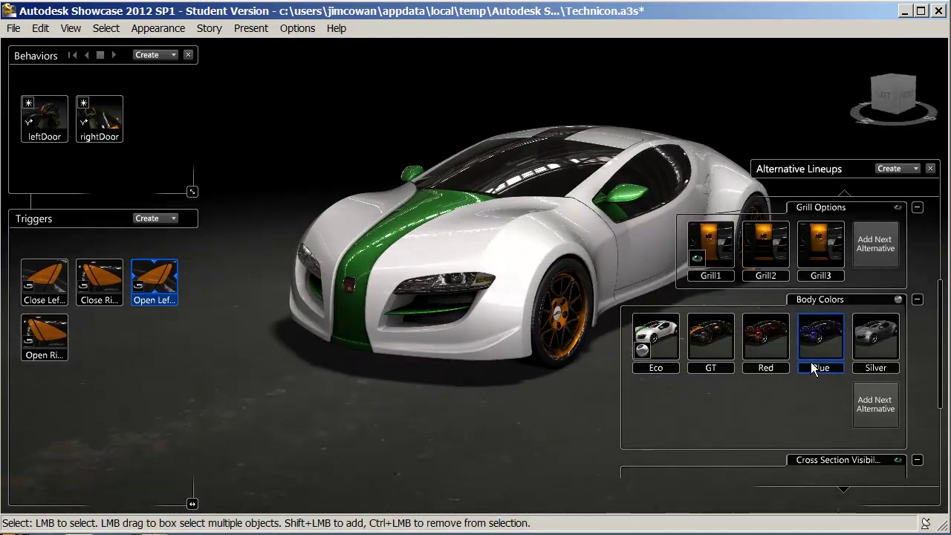
left_click(820, 336)
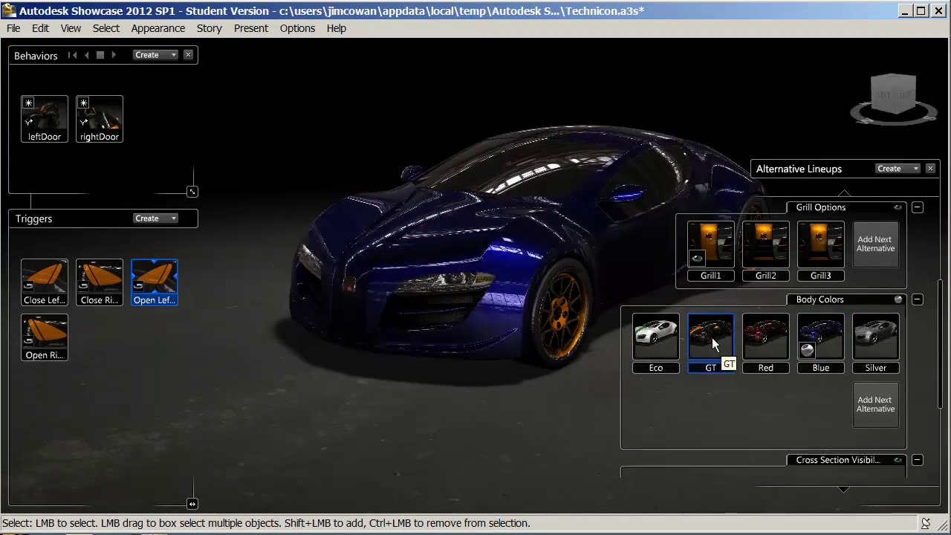
left_click(712, 337)
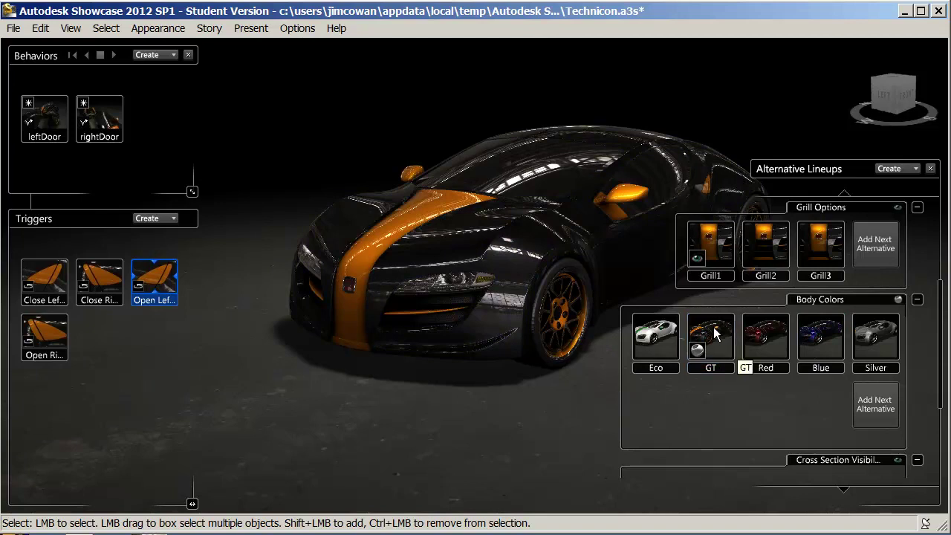
left_click(762, 340)
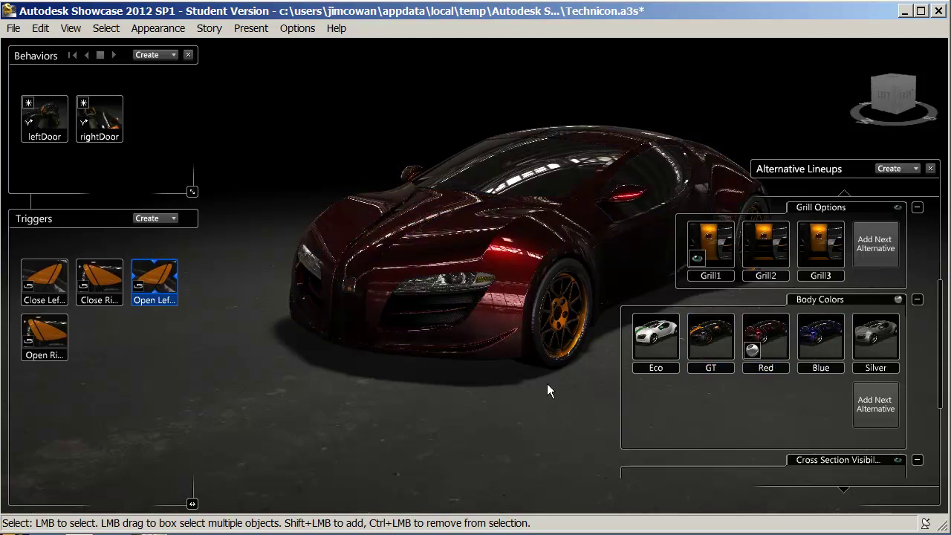
left_click(863, 341)
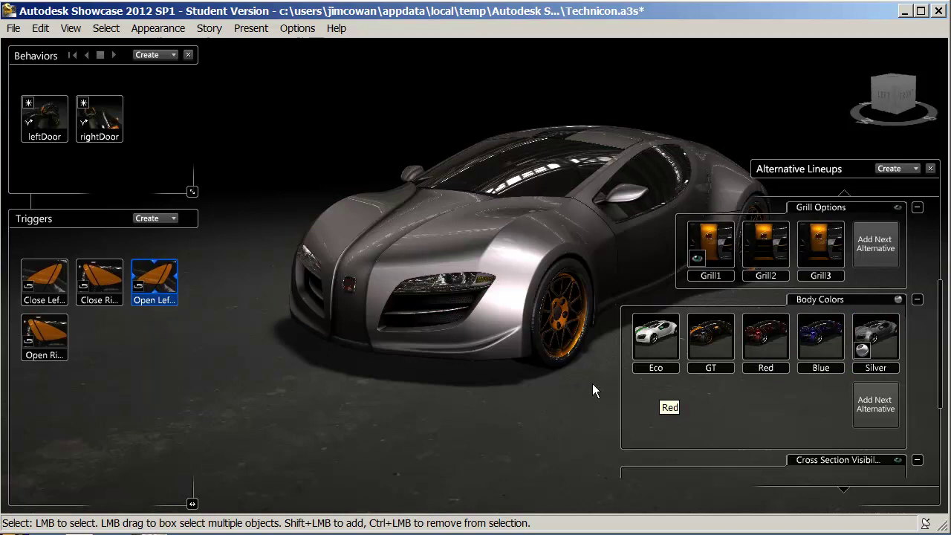
Turn the car to a side view and hide the behaviors, triggers and alternative lineups
mouse_move(484, 384)
middle_mouse_down()
mouse_move(457, 409)
mouse_move(401, 433)
mouse_move(355, 402)
middle_mouse_up()
mouse_move(355, 403)
left_mouse_down()
mouse_move(472, 426)
mouse_move(775, 365)
mouse_move(863, 369)
mouse_move(484, 408)
mouse_move(278, 405)
mouse_move(172, 323)
mouse_move(172, 333)
left_mouse_up()
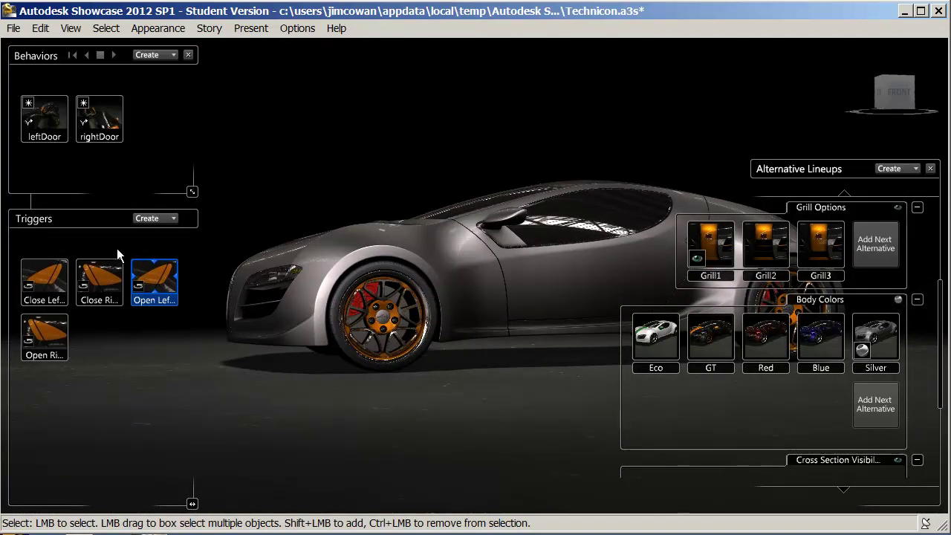
left_click(190, 55)
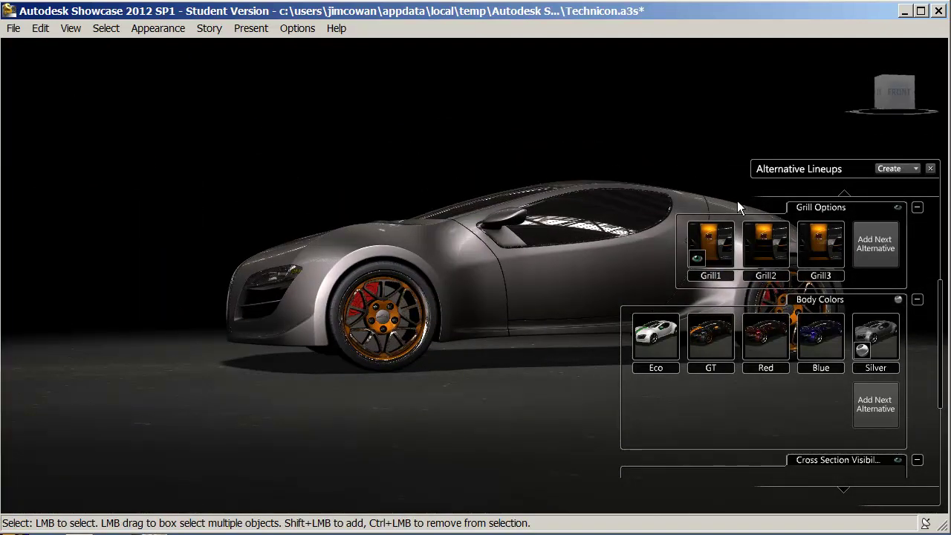
left_click(930, 170)
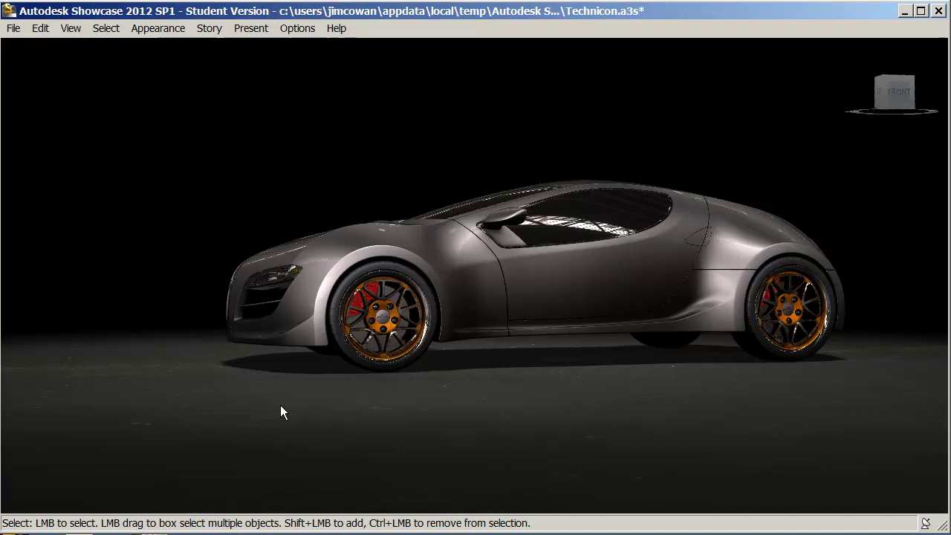
Show the saved shots, play the Rear and Front move shots, and hide the shots again
key("s")
left_click(216, 456)
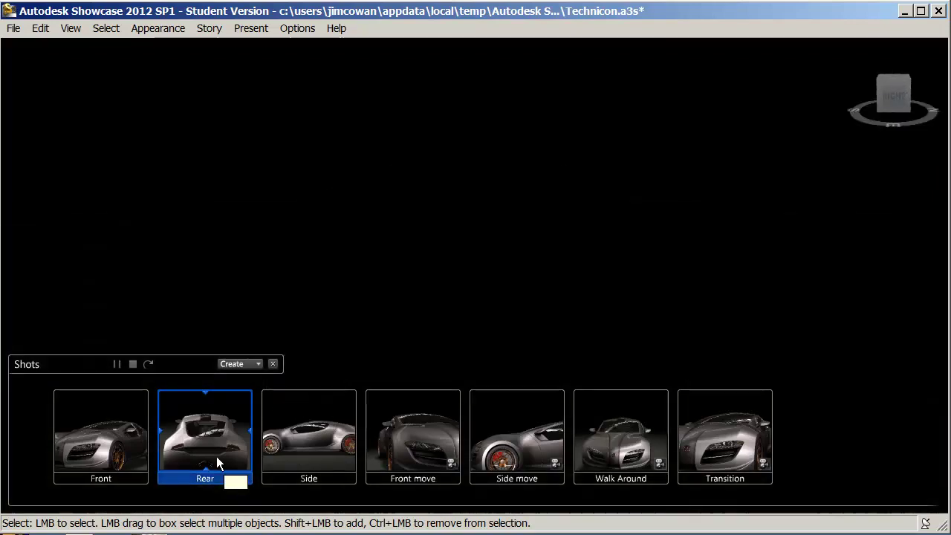
left_click(409, 446)
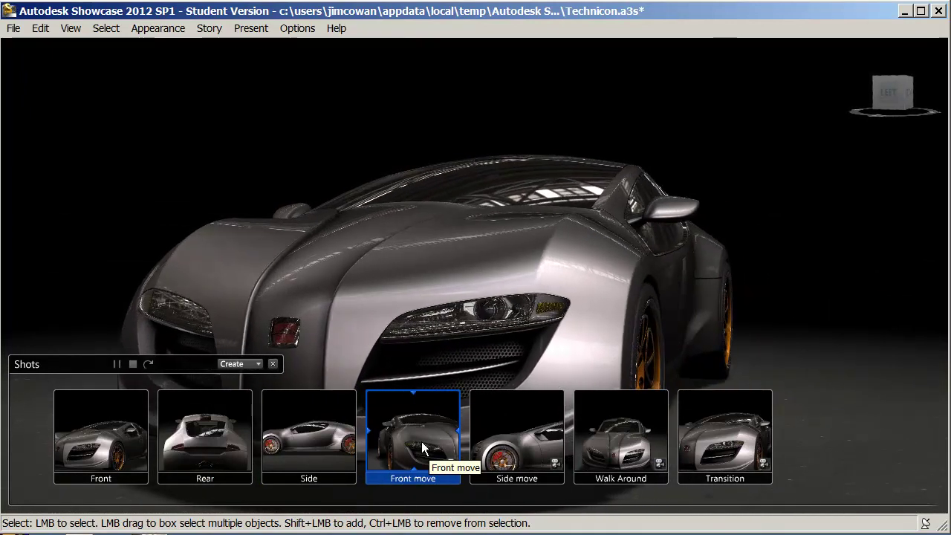
key("s")
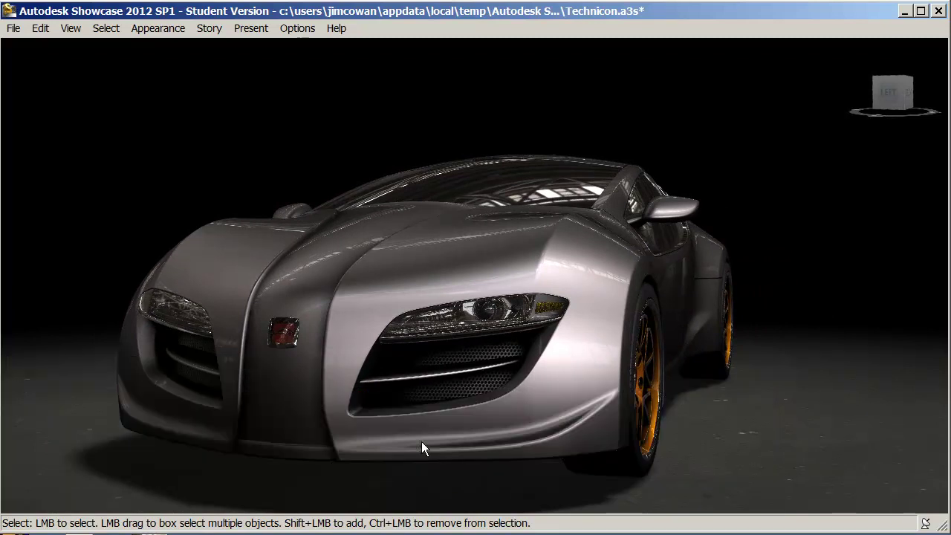
Open the storyboard and set the All Options slide's image from the current view
key("b")
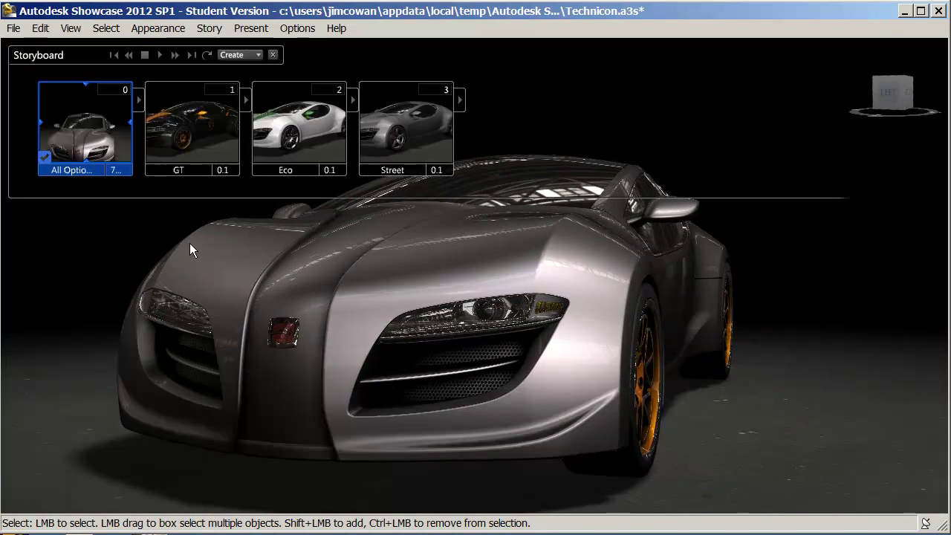
right_click(77, 141)
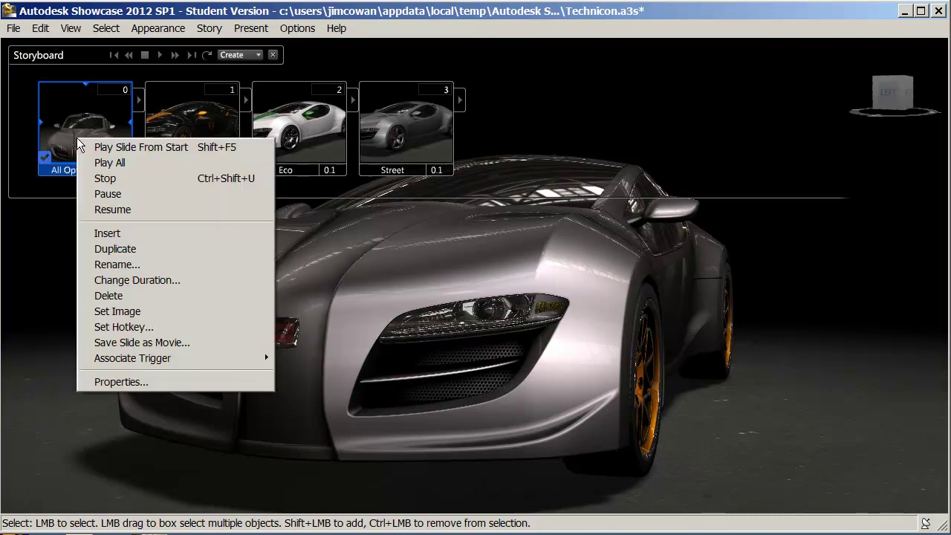
left_click(141, 313)
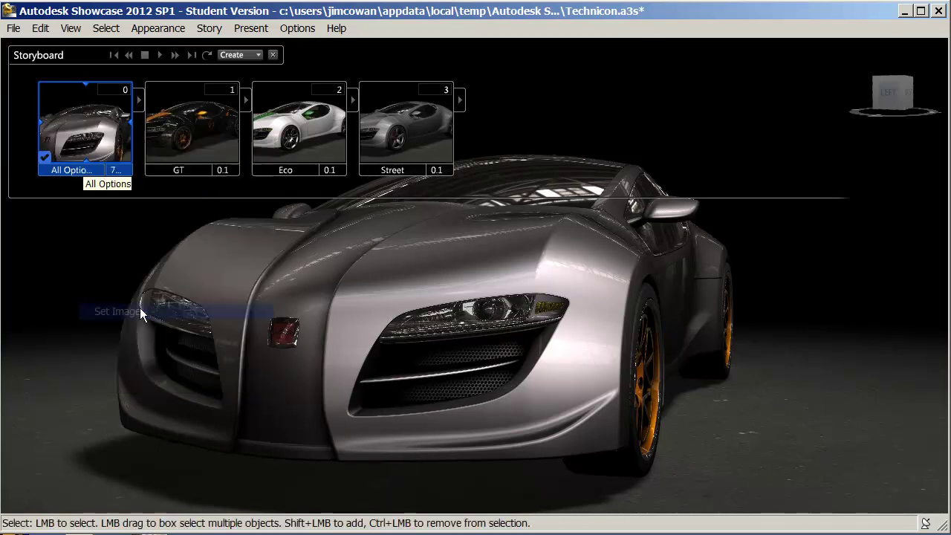
Play the All Options slide from its start and expand its contents, closing the storyboard when done
right_click(99, 131)
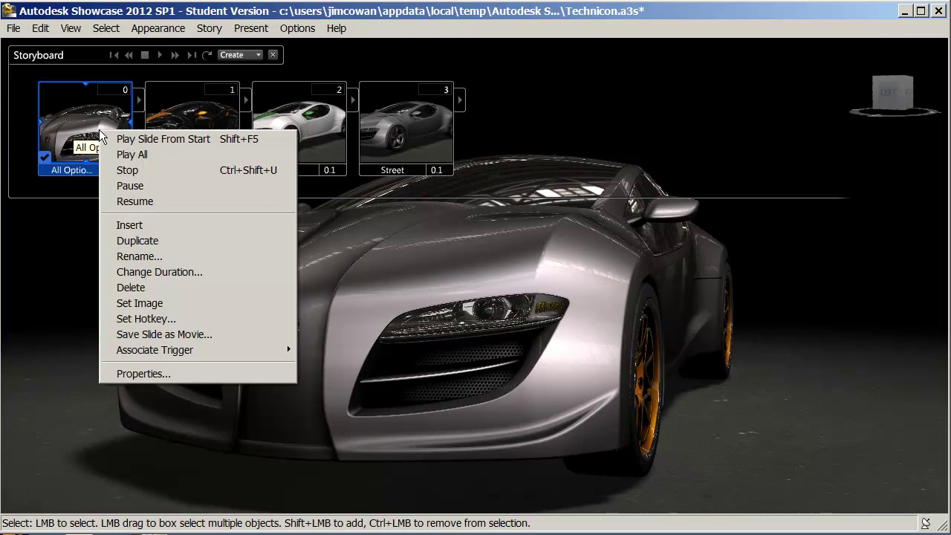
left_click(166, 140)
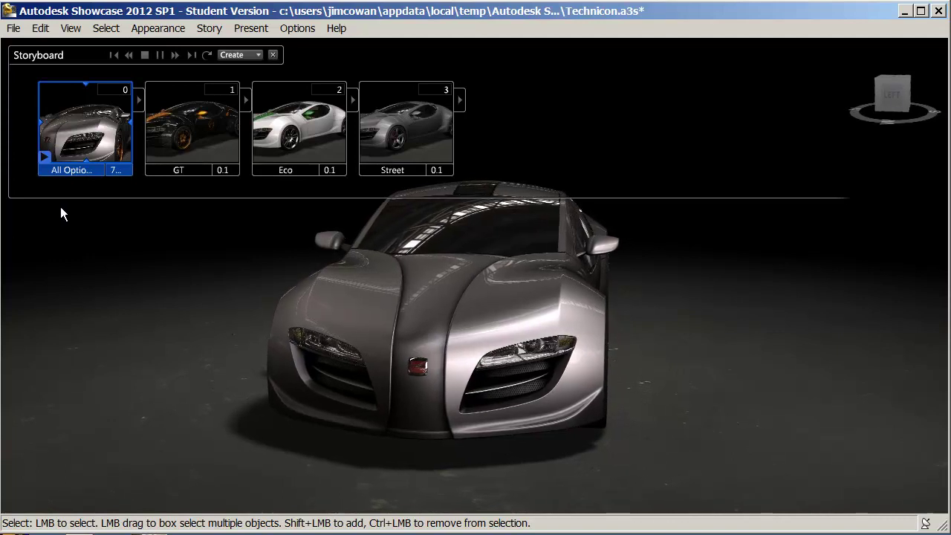
left_click(142, 104)
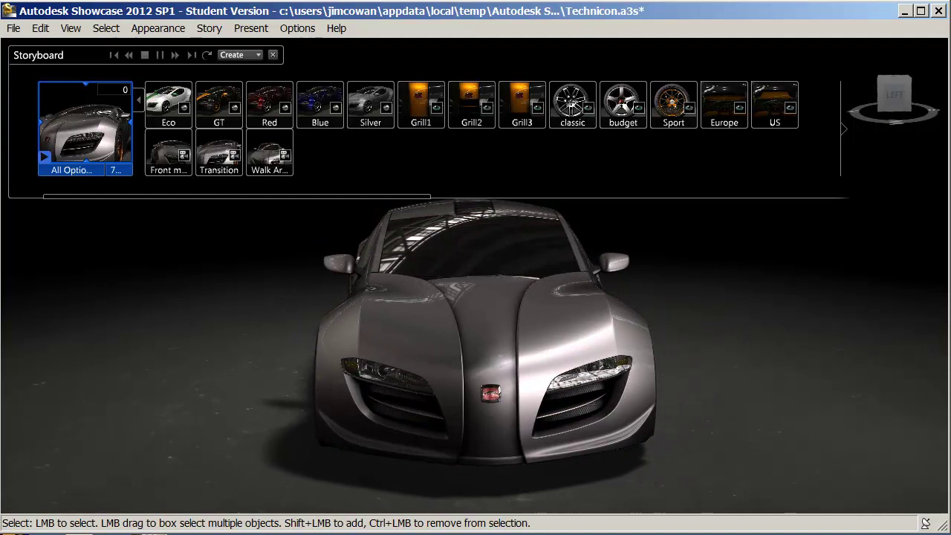
left_click(273, 56)
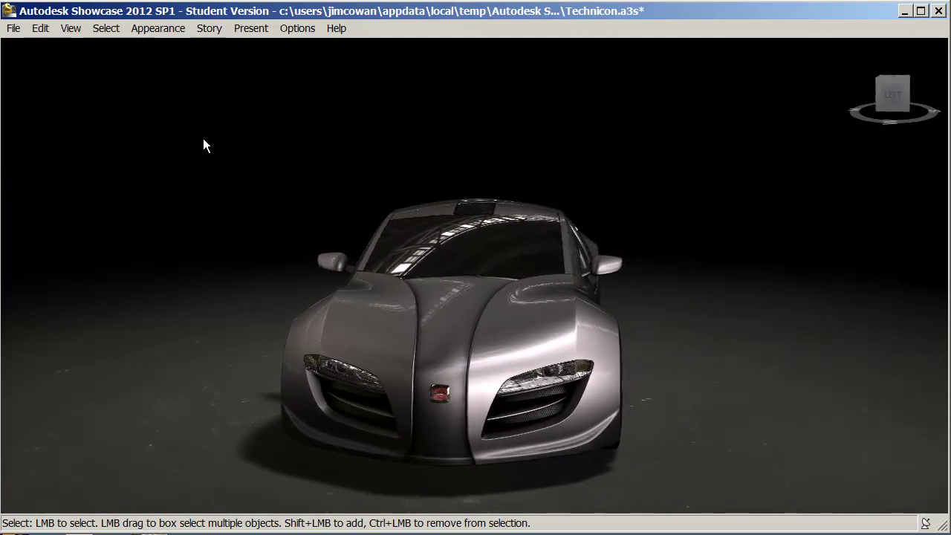